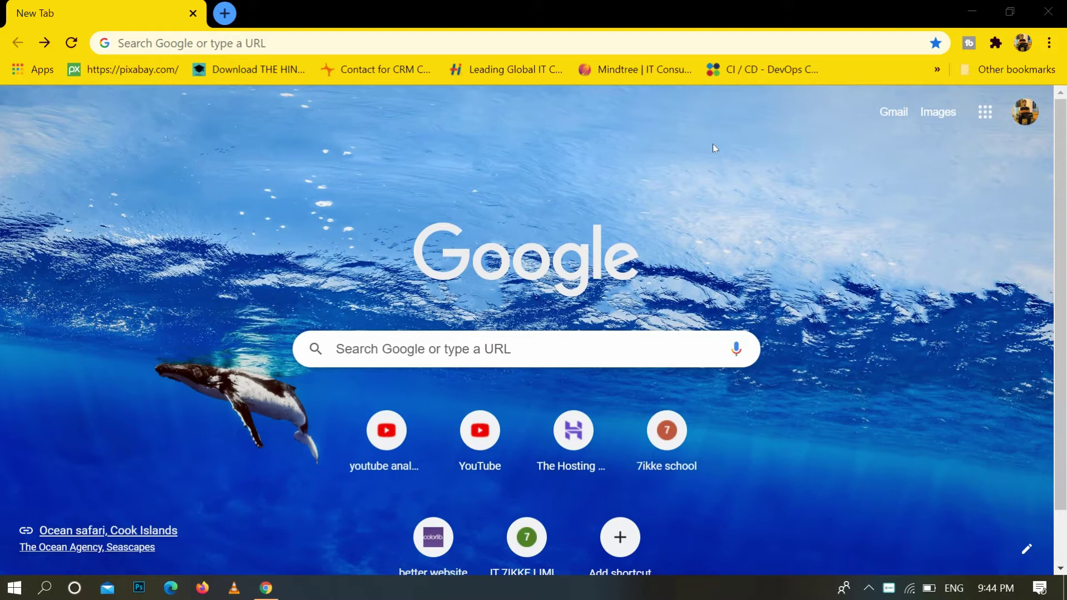
Step: Load phpgurukul.com and scroll to its Free Download PHP Projects list
{"action": "left_click", "coordinate": [503, 42]}
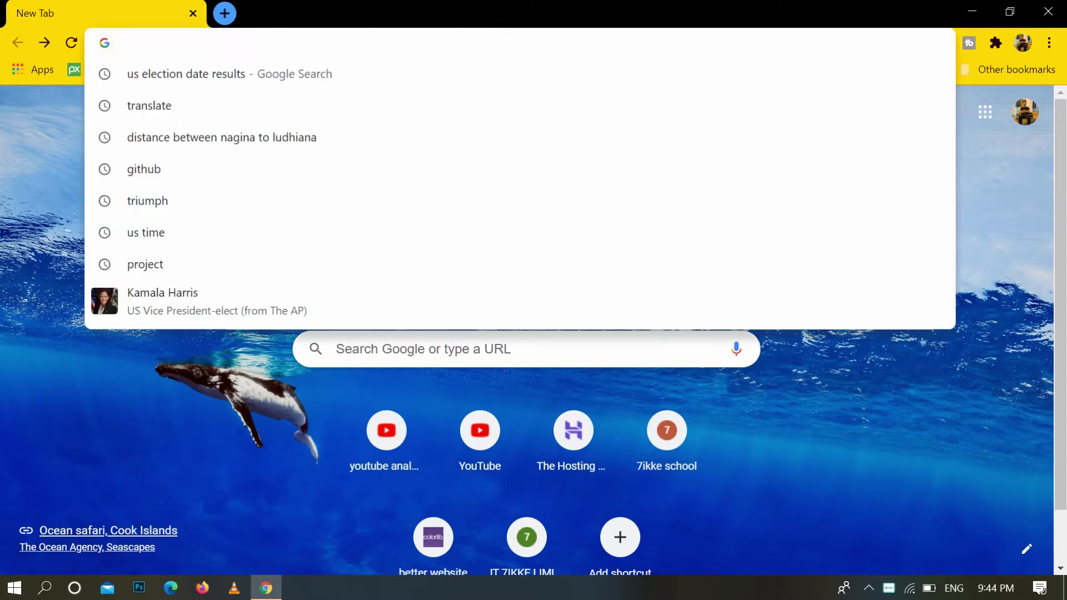
{"action": "type", "text": "php"}
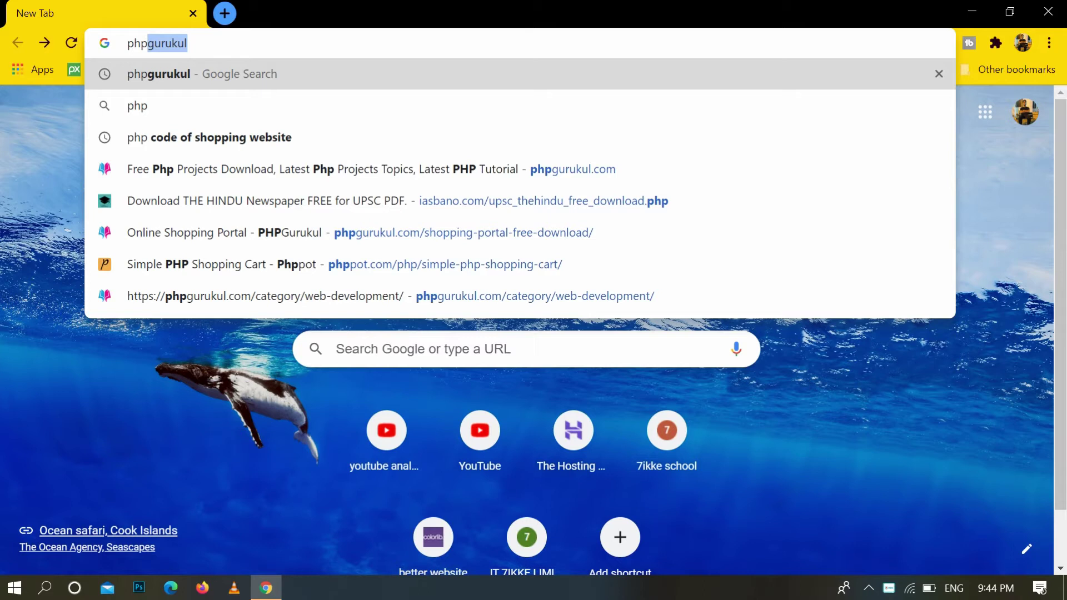
{"action": "type", "text": "gurukul"}
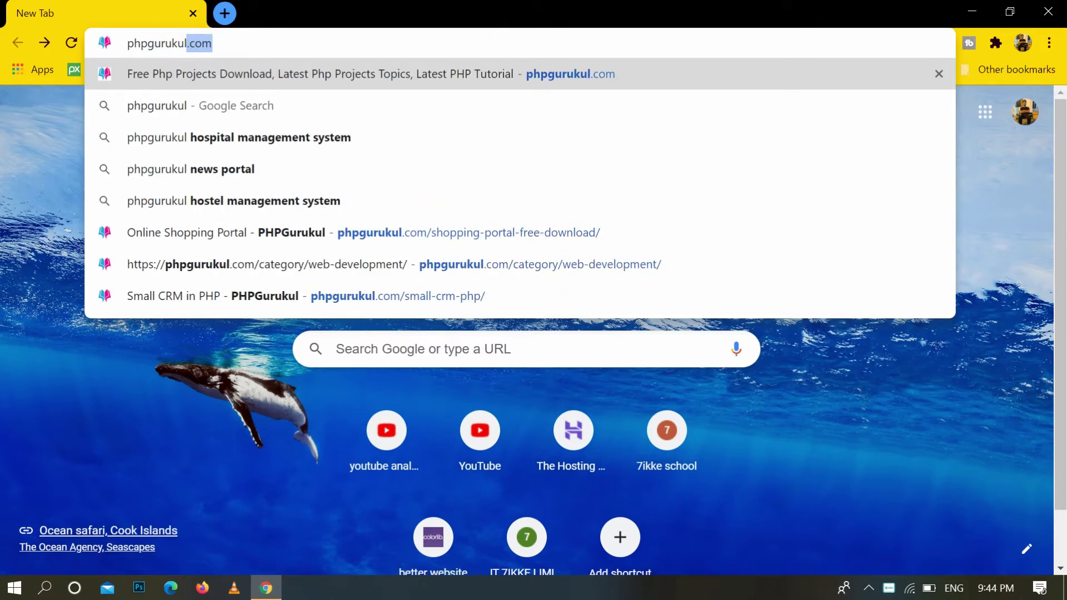
{"action": "type", "text": ".com"}
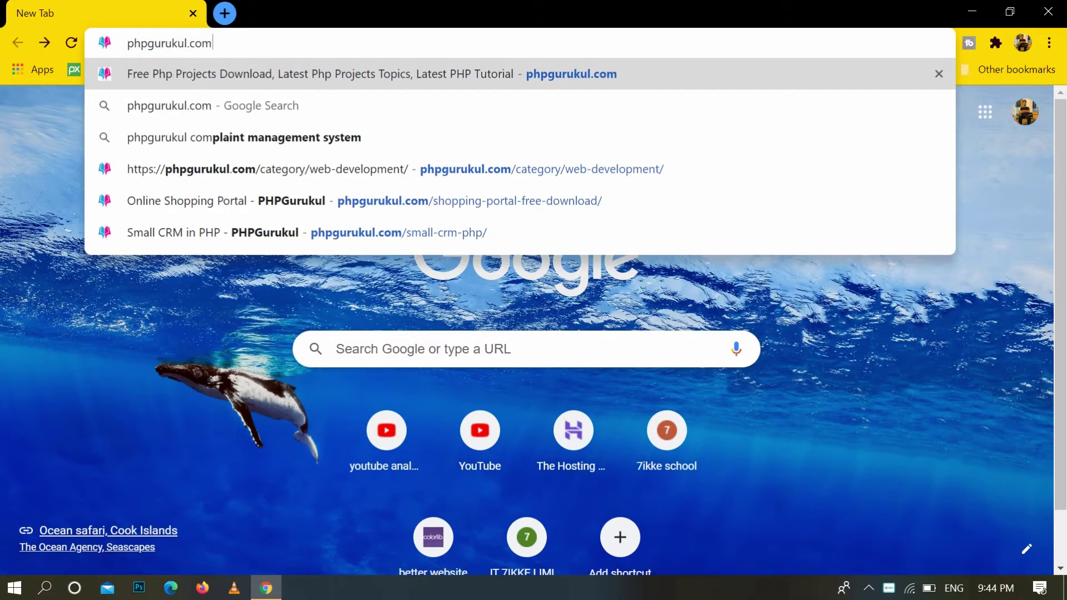
{"action": "key", "text": "Return"}
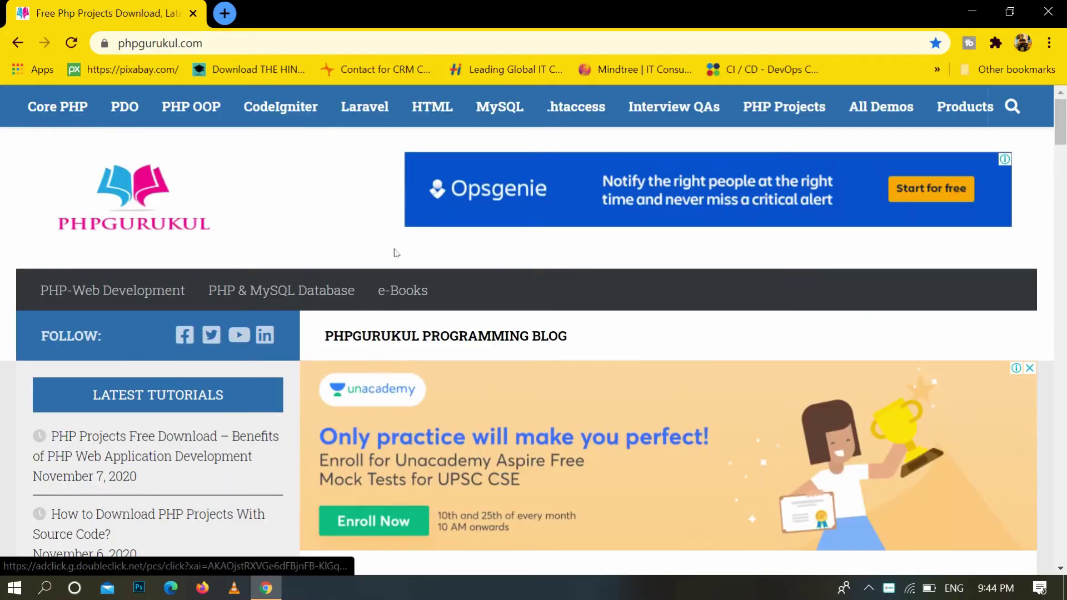
{"action": "scroll", "coordinate": [395, 252], "scroll_direction": "down", "scroll_amount": 3}
{"action": "scroll", "coordinate": [395, 252], "scroll_direction": "down", "scroll_amount": 4}
{"action": "scroll", "coordinate": [395, 251], "scroll_direction": "down", "scroll_amount": 4}
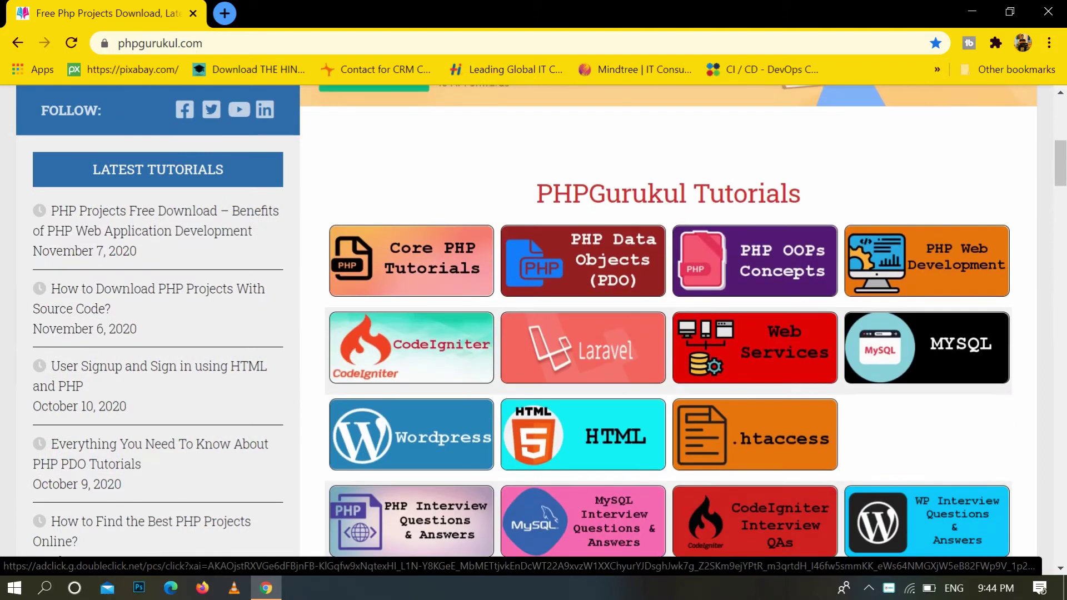
{"action": "scroll", "coordinate": [459, 209], "scroll_direction": "down", "scroll_amount": 4}
{"action": "scroll", "coordinate": [546, 250], "scroll_direction": "down", "scroll_amount": 2}
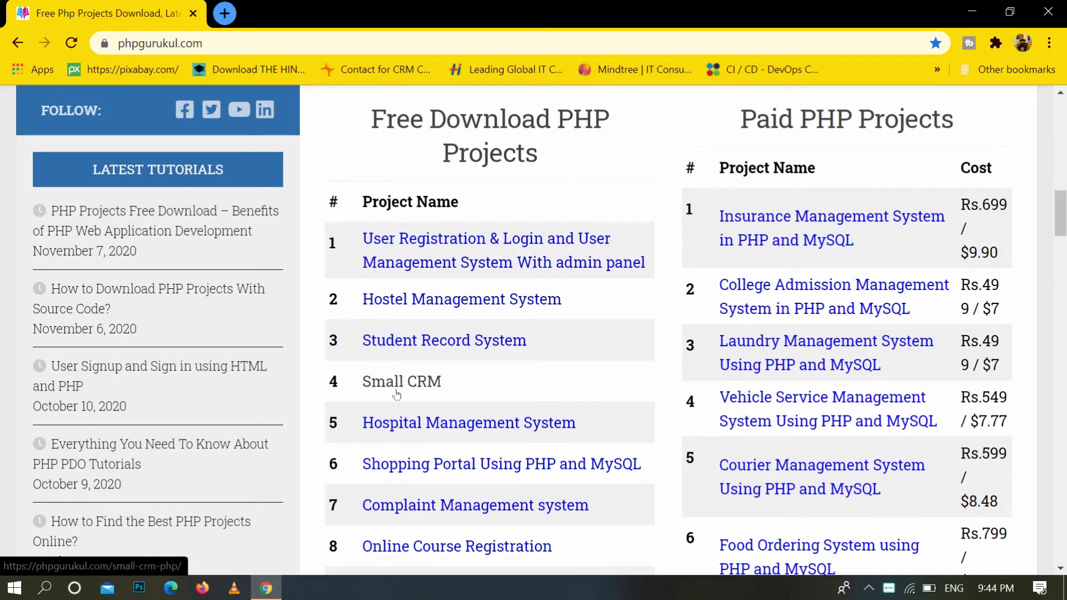
Step: Open the Small CRM in PHP project page and reach its Download Source Code box
{"action": "left_click", "coordinate": [398, 381]}
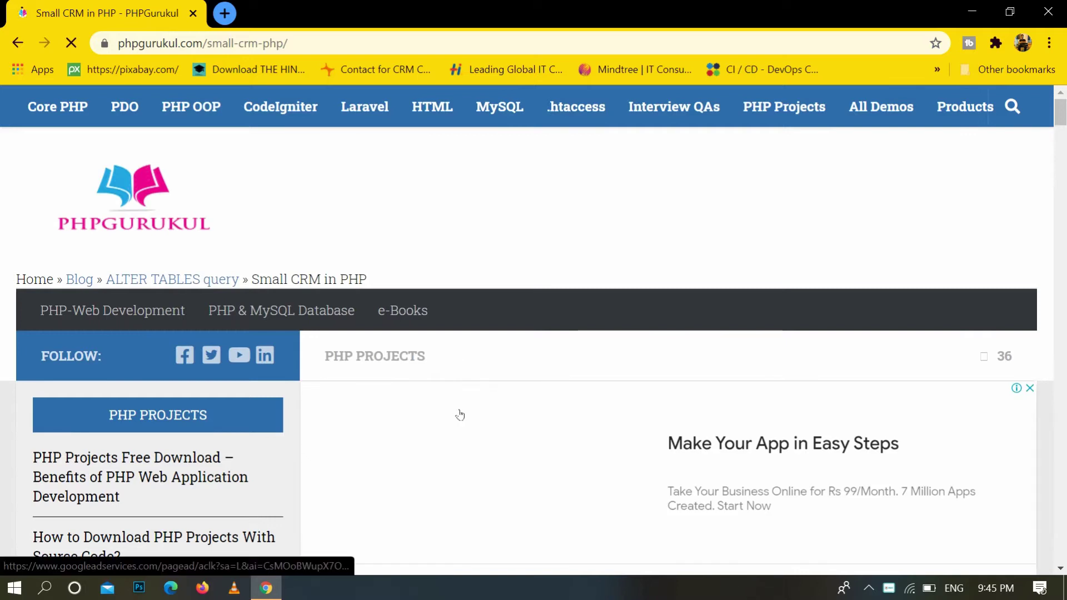
{"action": "scroll", "coordinate": [460, 415], "scroll_direction": "down", "scroll_amount": 3}
{"action": "scroll", "coordinate": [460, 415], "scroll_direction": "down", "scroll_amount": 2}
{"action": "scroll", "coordinate": [460, 416], "scroll_direction": "down", "scroll_amount": 1}
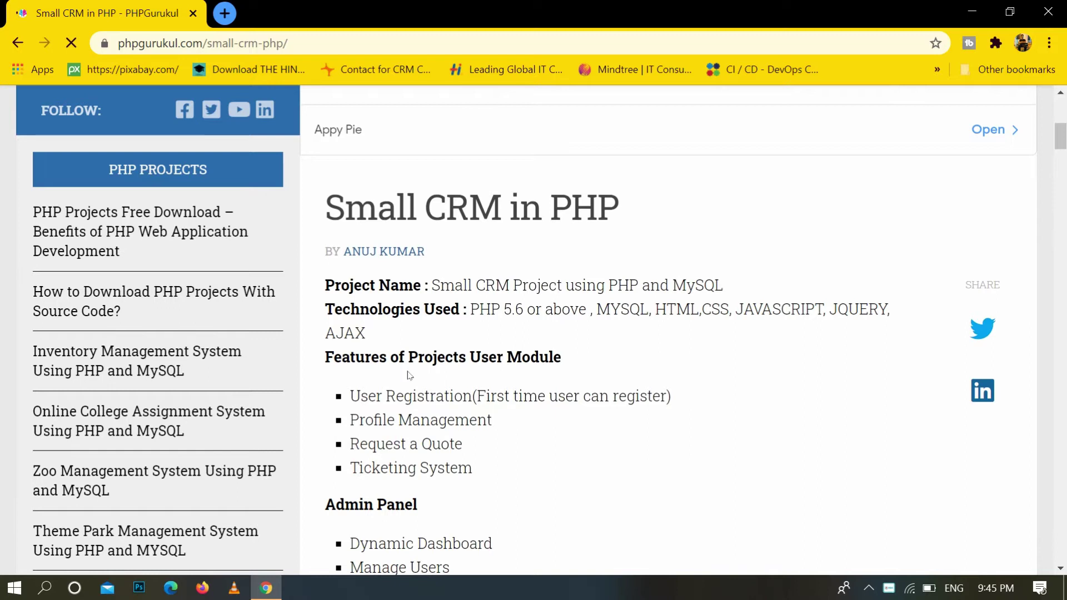
{"action": "scroll", "coordinate": [403, 374], "scroll_direction": "down", "scroll_amount": 1}
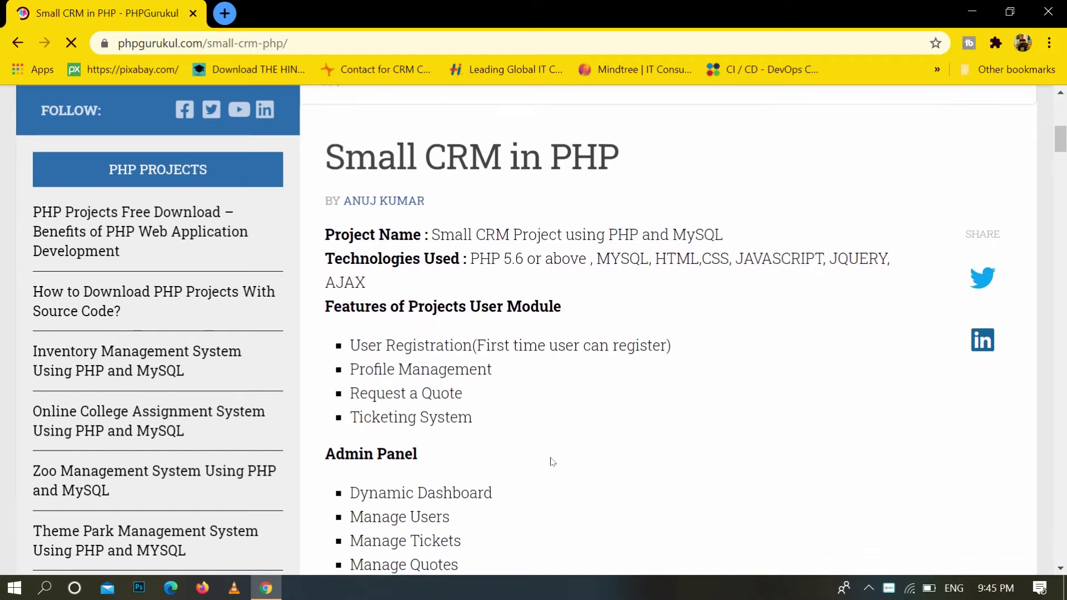
{"action": "scroll", "coordinate": [552, 461], "scroll_direction": "down", "scroll_amount": 8}
{"action": "scroll", "coordinate": [552, 462], "scroll_direction": "down", "scroll_amount": 2}
{"action": "scroll", "coordinate": [517, 467], "scroll_direction": "down", "scroll_amount": 1}
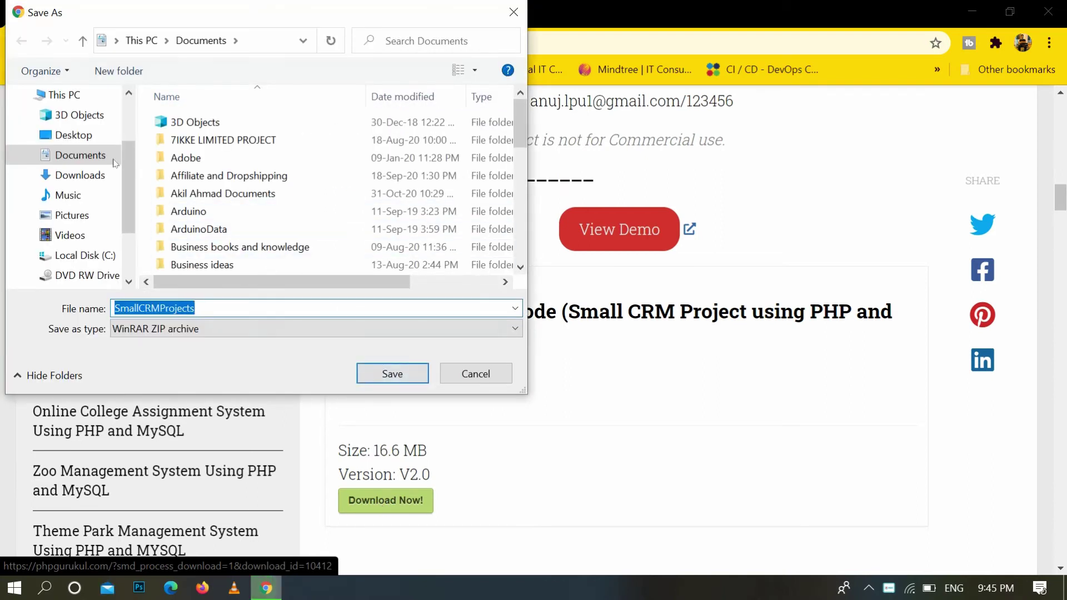
Step: Pick Desktop as the save location for the SmallCRMProjects zip
{"action": "left_click", "coordinate": [74, 134]}
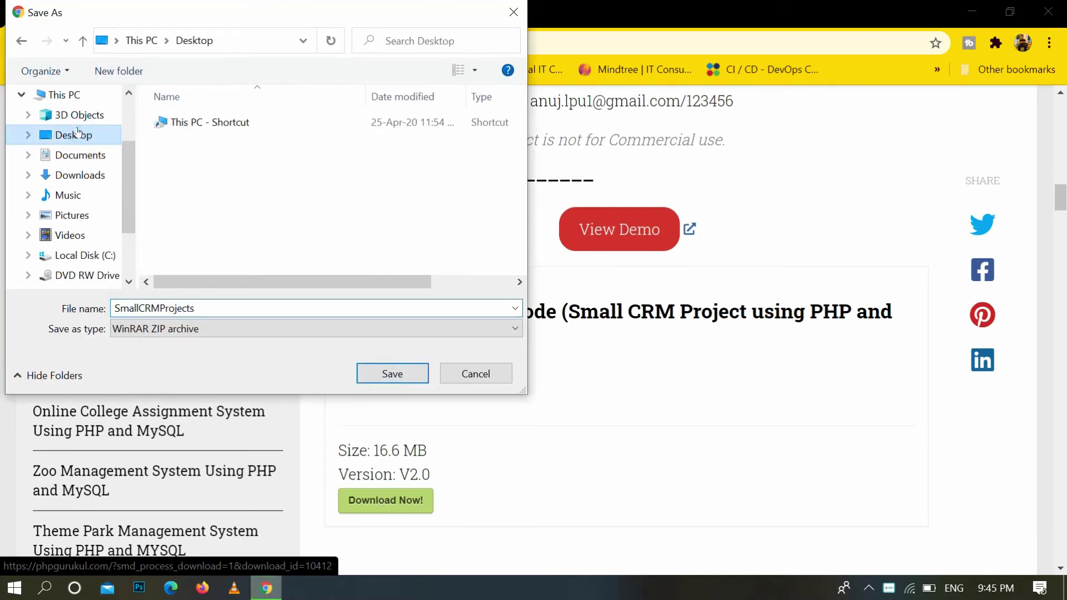
Step: Save SmallCRMProjects.zip to the Desktop and let the 2.3 MB download complete
{"action": "left_click", "coordinate": [392, 374]}
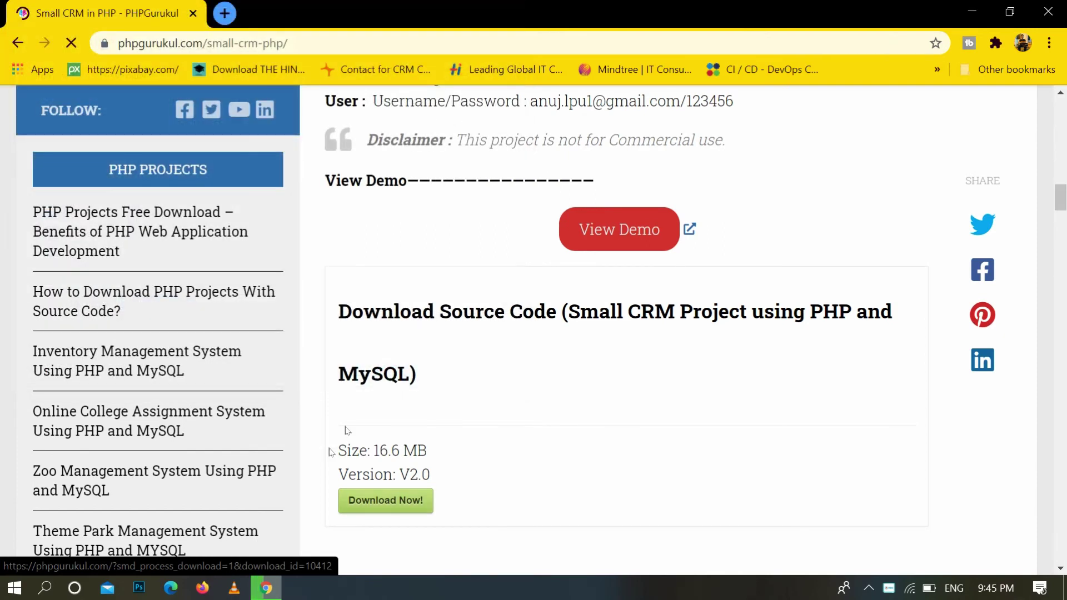